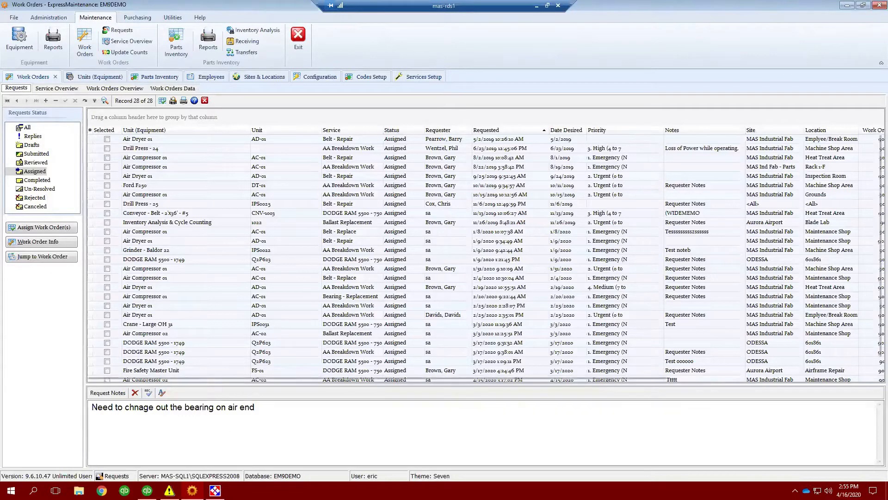
Step: Switch to ExpressRequest, post the pending Air Compressor 01 request and open the overview of requests
{"action": "left_click", "coordinate": [215, 490]}
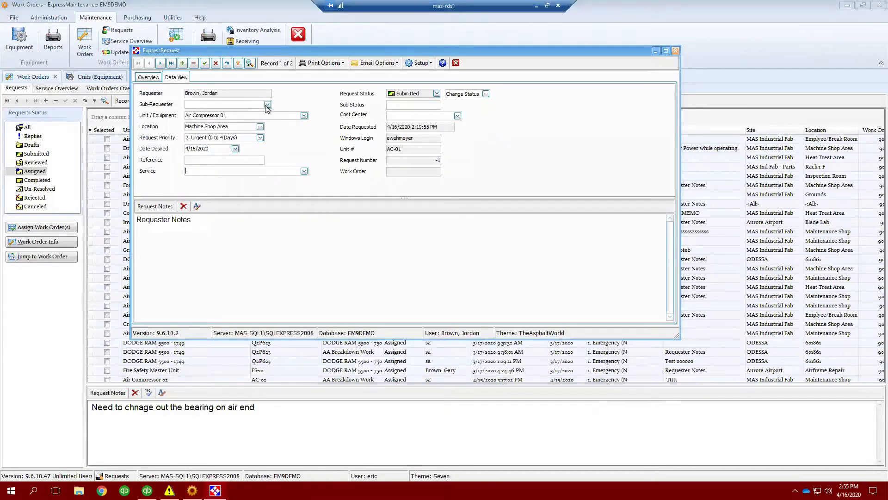
{"action": "left_click", "coordinate": [154, 78]}
{"action": "left_click", "coordinate": [506, 258]}
{"action": "left_click", "coordinate": [204, 63]}
{"action": "left_click", "coordinate": [147, 79]}
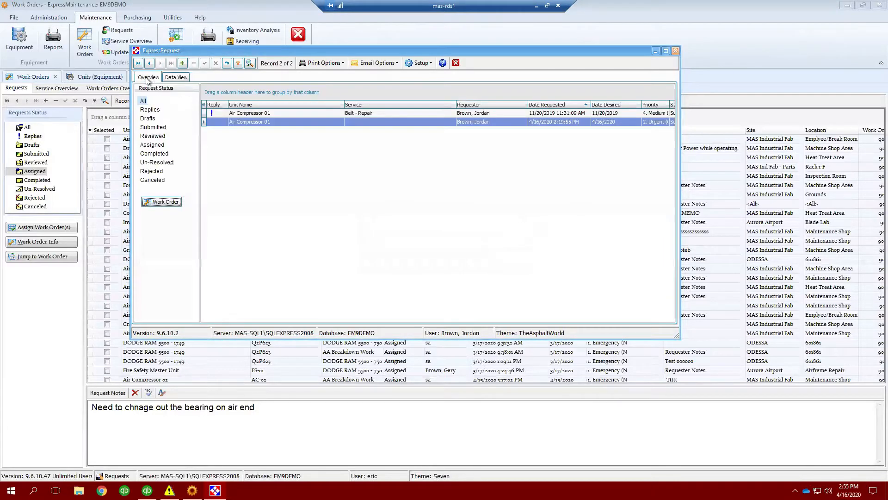
Step: Look through the request lists by status, from Submitted to Canceled plus Replies and Reviewed, ending on Submitted
{"action": "left_click", "coordinate": [154, 129]}
{"action": "left_click", "coordinate": [155, 136]}
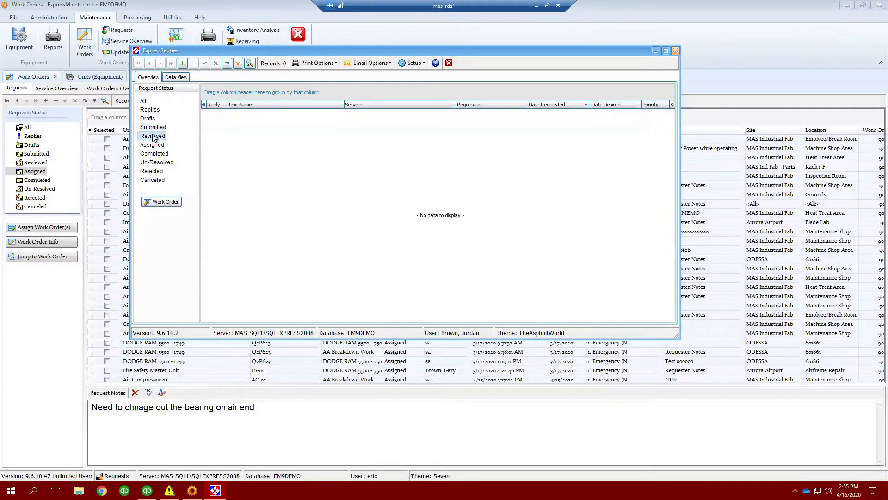
{"action": "left_click", "coordinate": [154, 145]}
{"action": "left_click", "coordinate": [156, 155]}
{"action": "left_click", "coordinate": [156, 162]}
{"action": "left_click", "coordinate": [157, 171]}
{"action": "left_click", "coordinate": [159, 180]}
{"action": "left_click", "coordinate": [152, 111]}
{"action": "left_click", "coordinate": [159, 134]}
{"action": "left_click", "coordinate": [156, 129]}
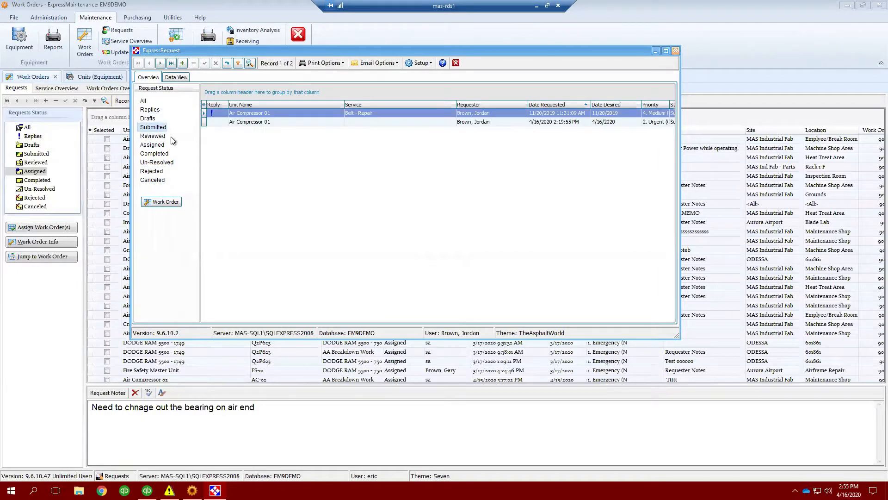
Step: View the details and request notes of the Air Compressor 01 Belt - Repair request, and return to ExpressMaintenance
{"action": "double_click", "coordinate": [259, 114]}
{"action": "left_click", "coordinate": [220, 231]}
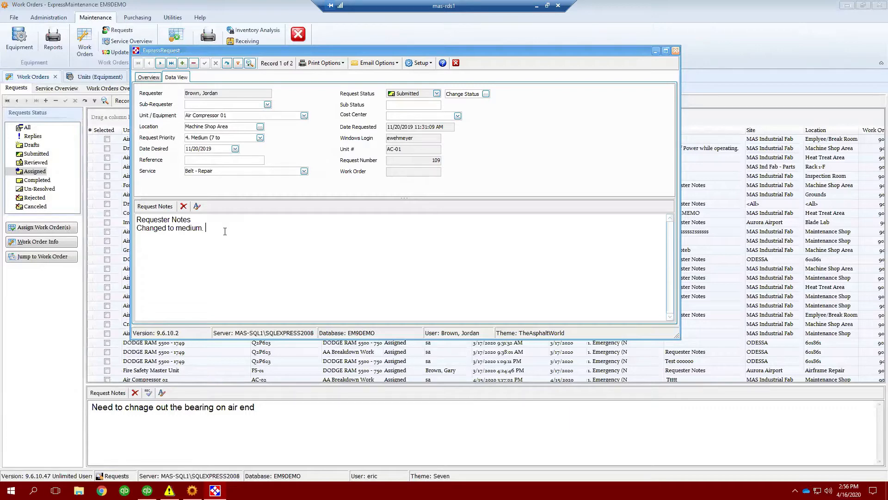
{"action": "left_click", "coordinate": [655, 50]}
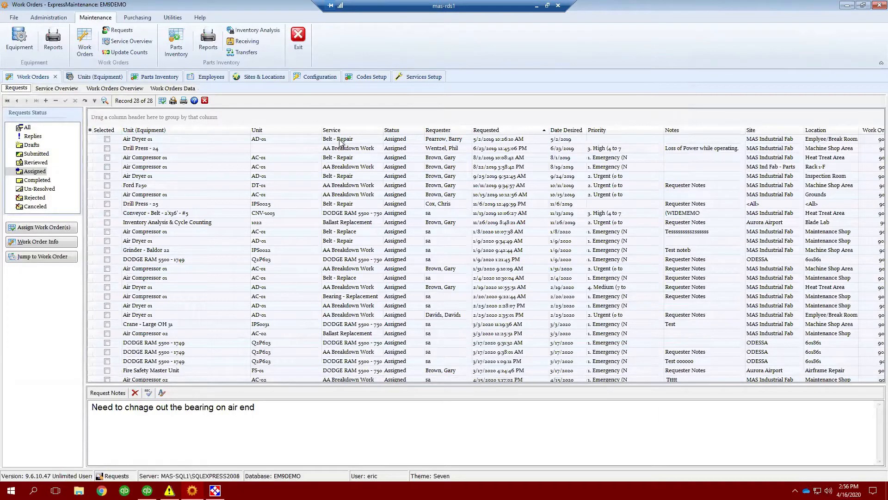
Step: Widen the Service and Notes columns in the list of assigned requests
{"action": "left_click_drag", "start_coordinate": [383, 130], "coordinate": [432, 130]}
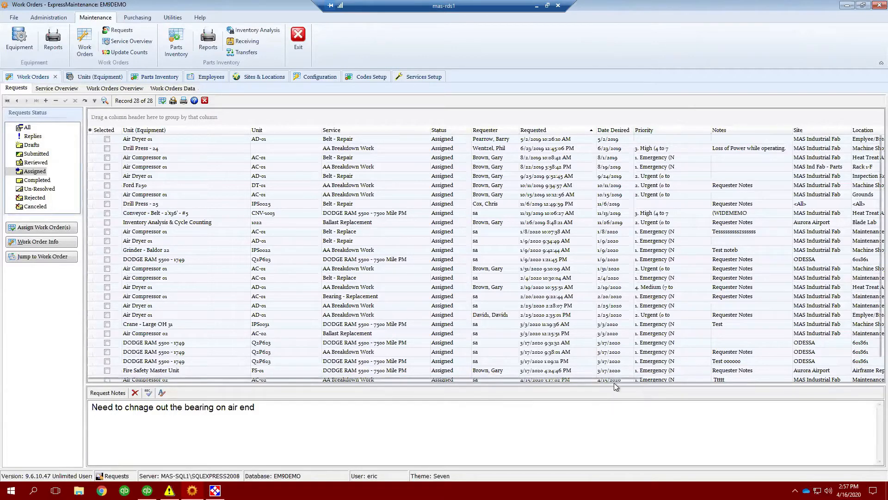
{"action": "left_click_drag", "start_coordinate": [630, 379], "coordinate": [782, 369]}
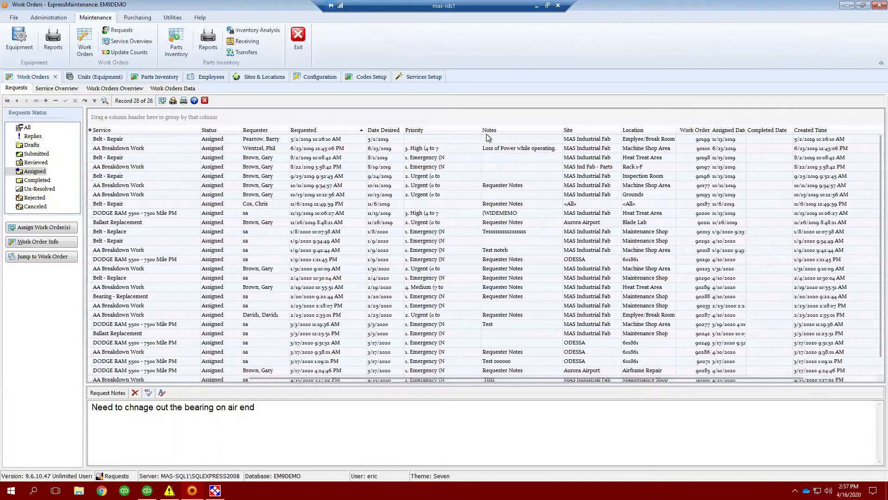
{"action": "left_click_drag", "start_coordinate": [563, 130], "coordinate": [576, 130]}
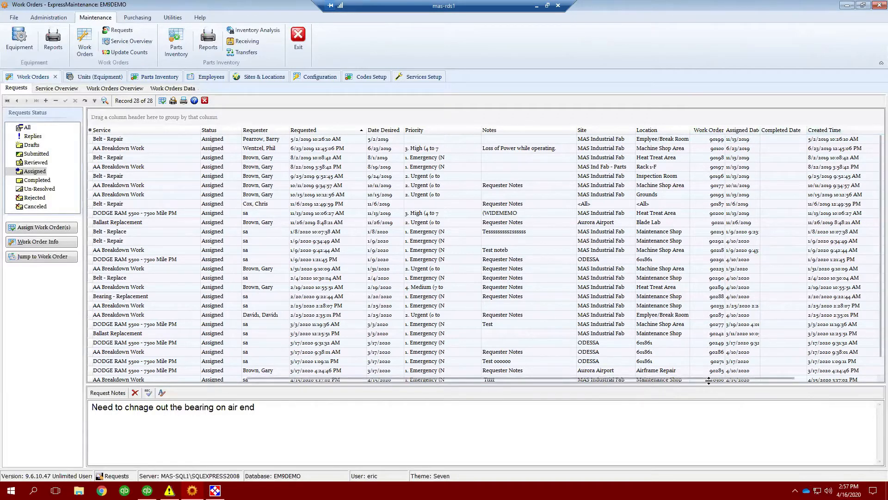
Step: Show only the Submitted requests, starting from the unit column
{"action": "left_click", "coordinate": [35, 174]}
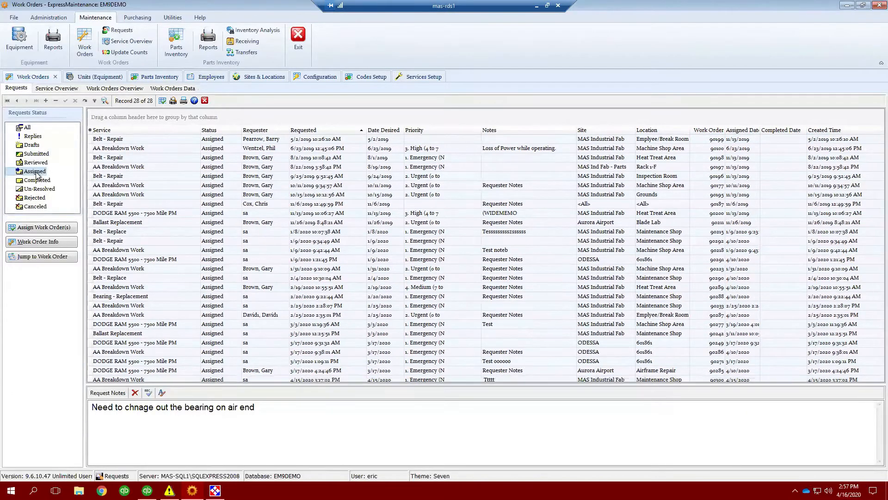
{"action": "left_click", "coordinate": [36, 154]}
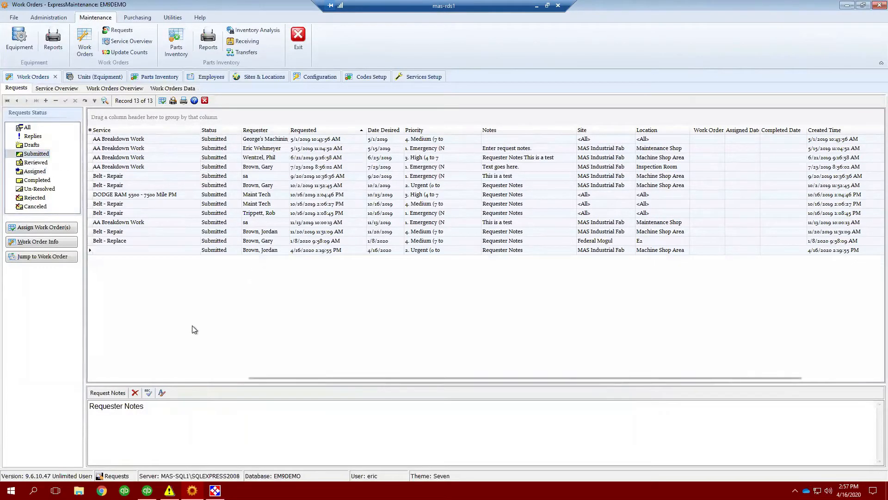
{"action": "left_click_drag", "start_coordinate": [307, 377], "coordinate": [105, 376]}
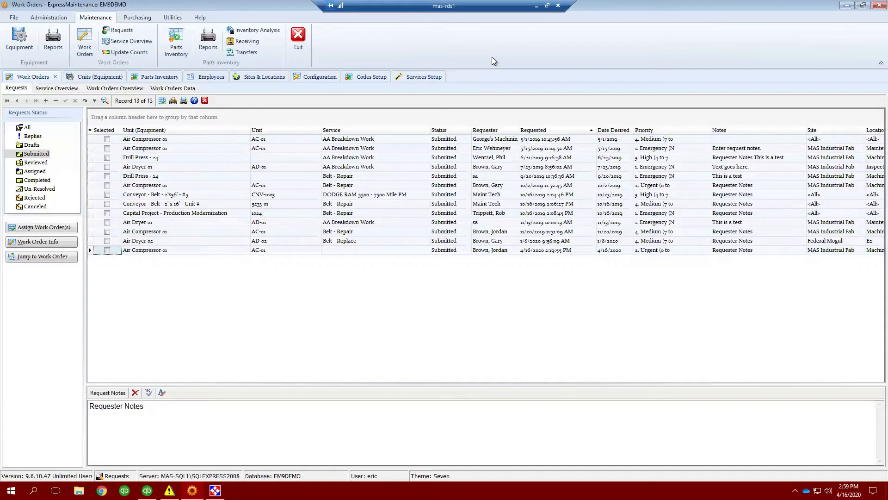
Step: Examine the services available for the first submitted Air Compressor 01 request without changing its service
{"action": "left_click", "coordinate": [399, 138]}
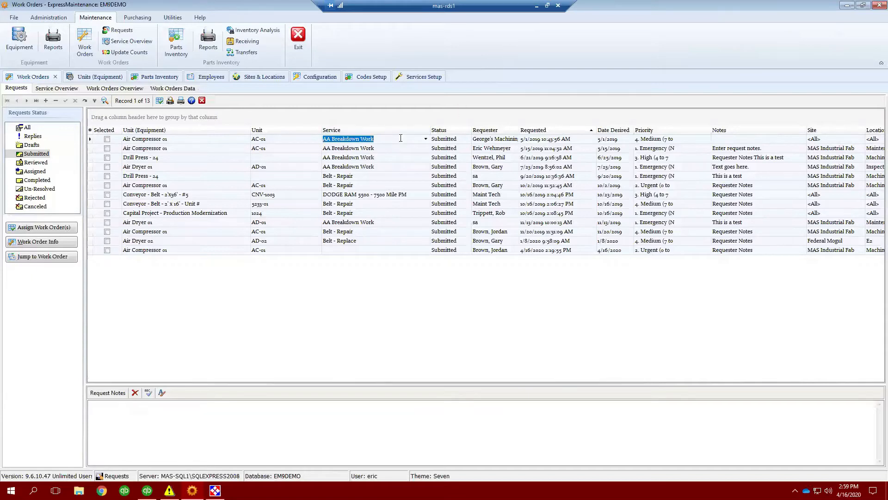
{"action": "left_click", "coordinate": [425, 138]}
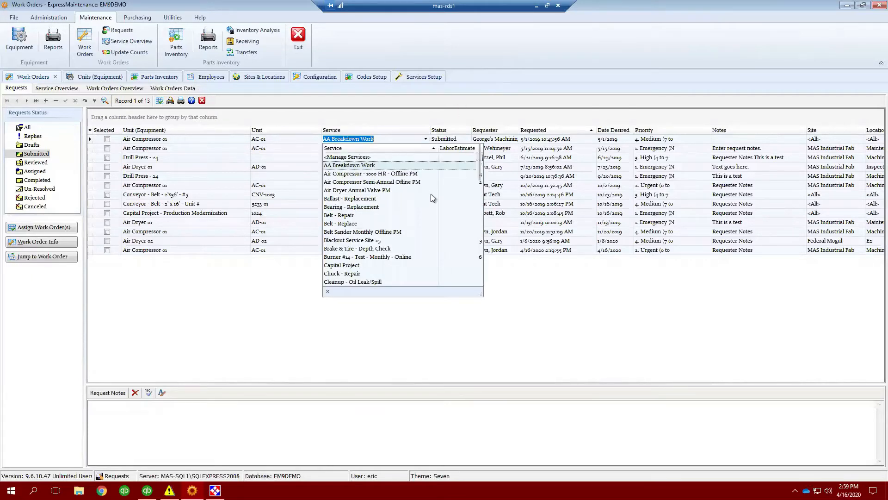
{"action": "scroll", "coordinate": [432, 196], "scroll_direction": "down", "scroll_amount": 15}
{"action": "scroll", "coordinate": [435, 232], "scroll_direction": "up", "scroll_amount": 15}
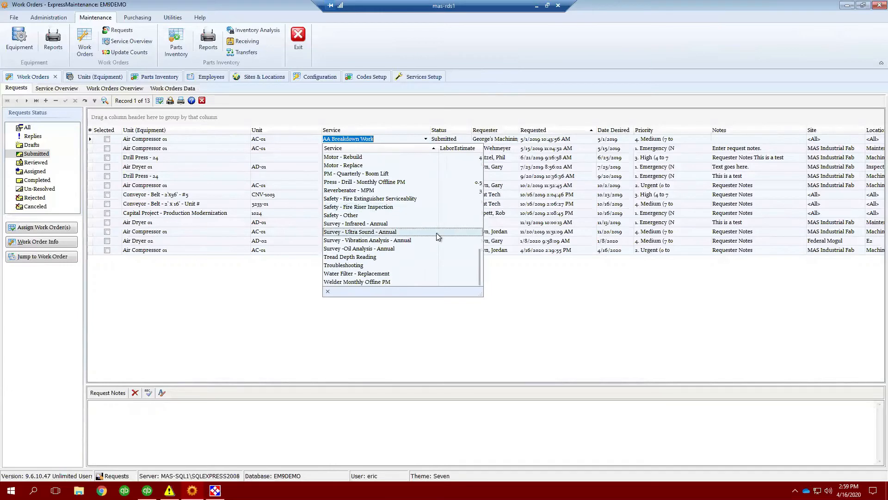
{"action": "left_click", "coordinate": [427, 130]}
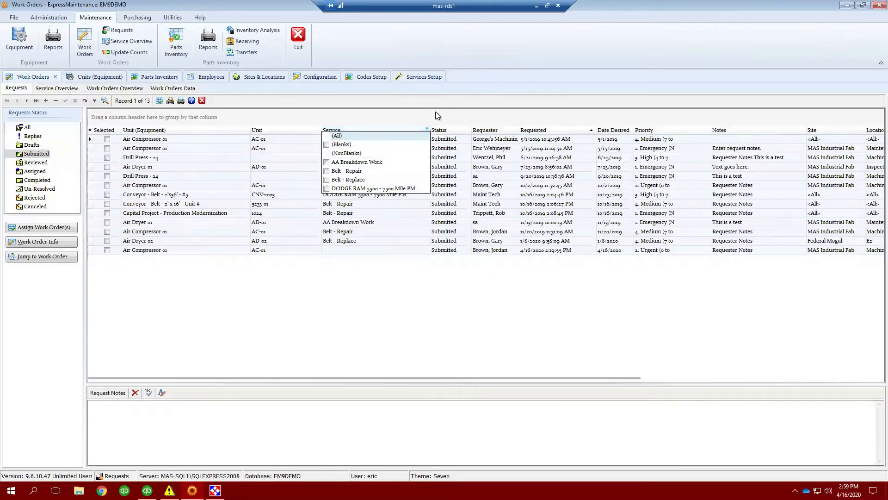
{"action": "left_click", "coordinate": [439, 112]}
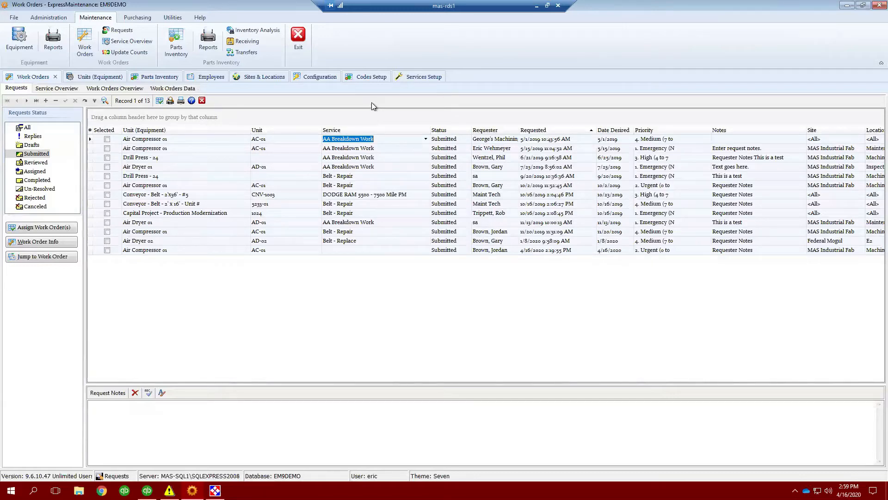
{"action": "left_click", "coordinate": [425, 139]}
{"action": "scroll", "coordinate": [346, 241], "scroll_direction": "down", "scroll_amount": 5}
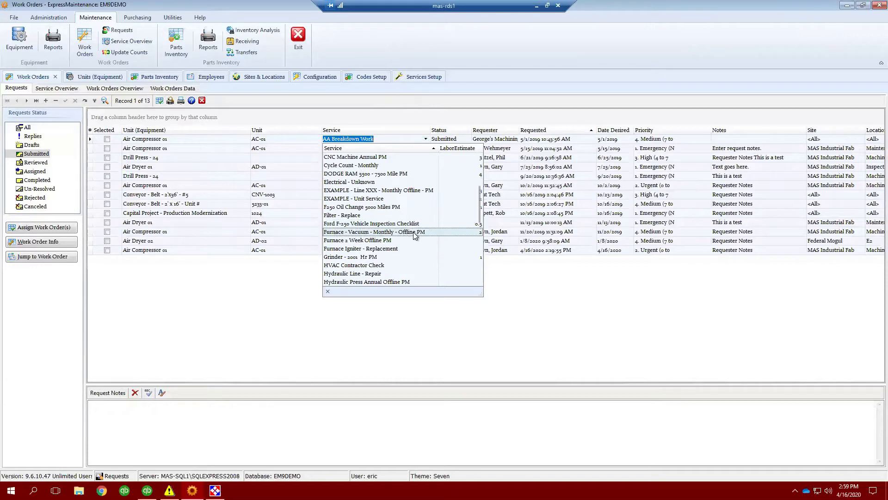
{"action": "left_click", "coordinate": [426, 139]}
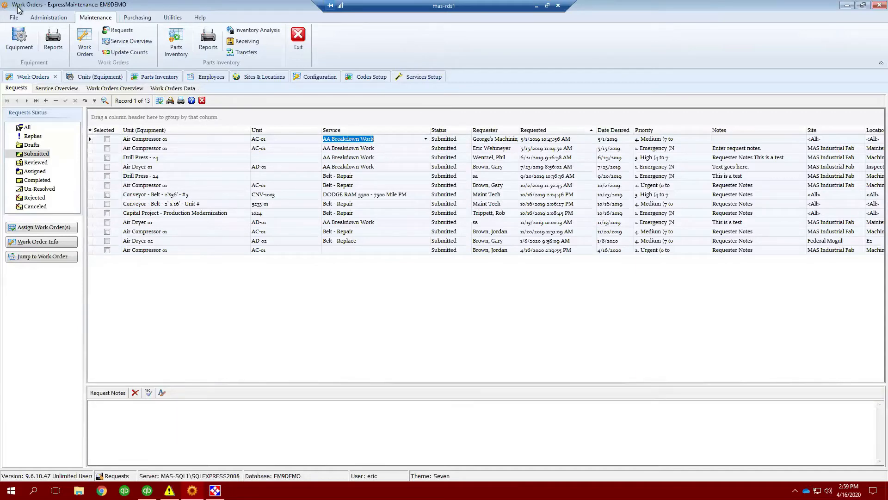
Step: Open Services Setup, group the services by Category and expand the Repair group
{"action": "left_click", "coordinate": [49, 17]}
{"action": "left_click", "coordinate": [62, 40]}
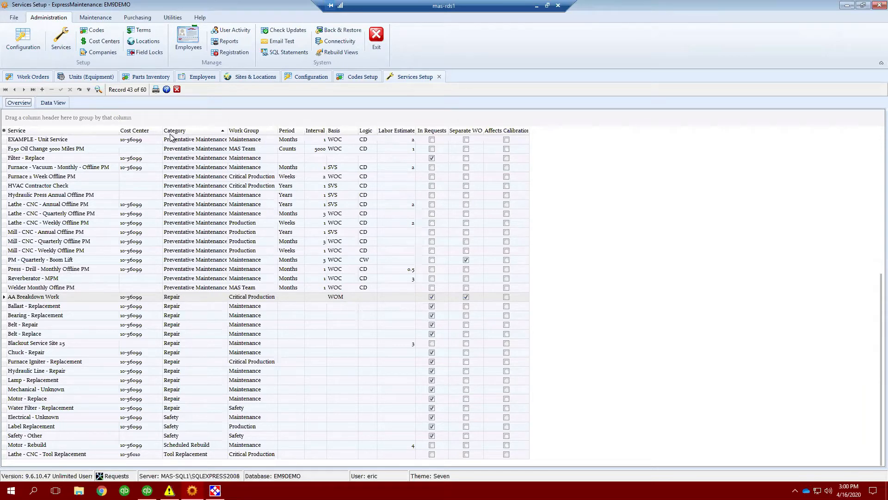
{"action": "left_click_drag", "start_coordinate": [182, 135], "coordinate": [77, 115]}
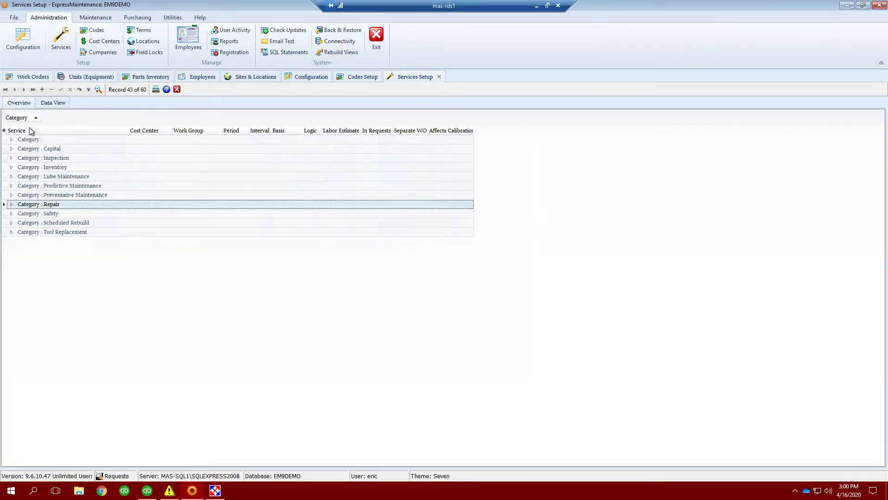
{"action": "left_click", "coordinate": [11, 204]}
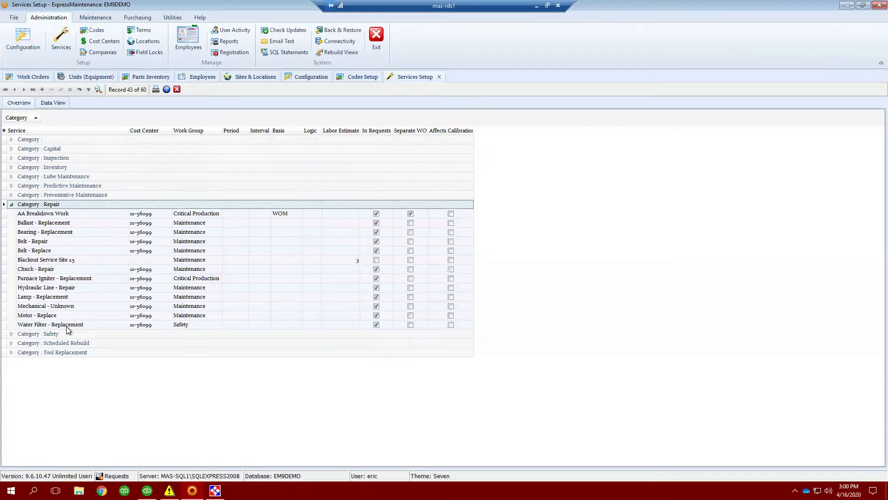
Step: Go back to the Air Compressor 02 work order and examine its work order notes
{"action": "left_click", "coordinate": [34, 79]}
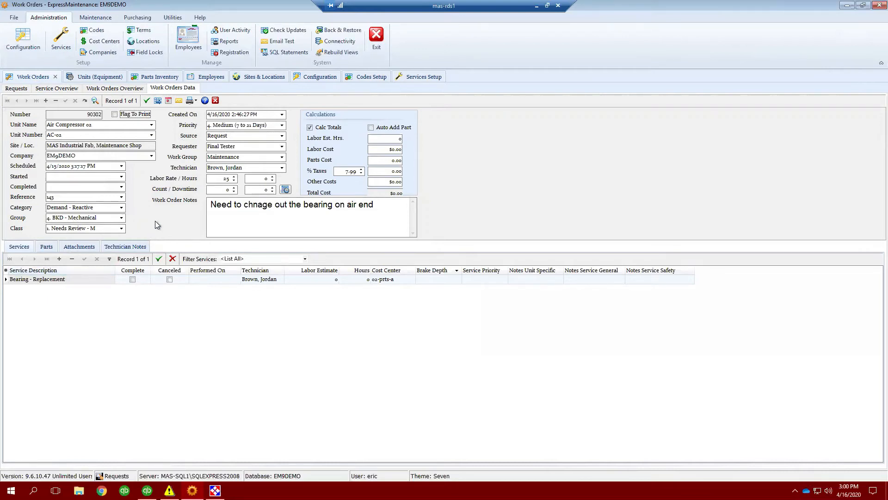
{"action": "left_click", "coordinate": [390, 207]}
{"action": "left_click_drag", "start_coordinate": [373, 207], "coordinate": [233, 206]}
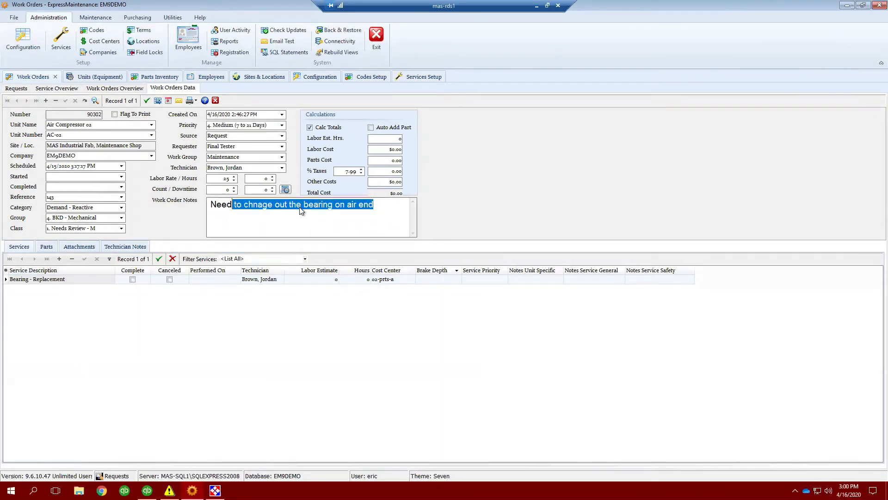
{"action": "left_click", "coordinate": [379, 208]}
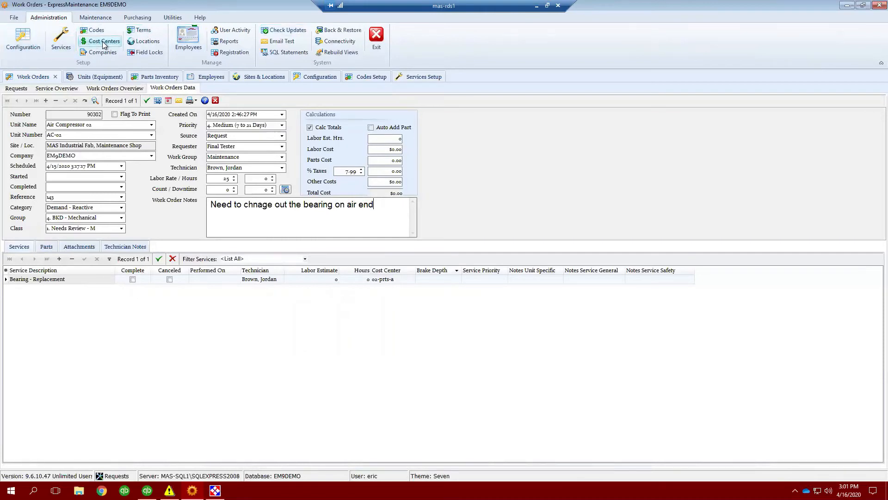
Step: Review the Belt - Repair service in the Repair group of Services Setup, and return to the work order
{"action": "left_click", "coordinate": [61, 39]}
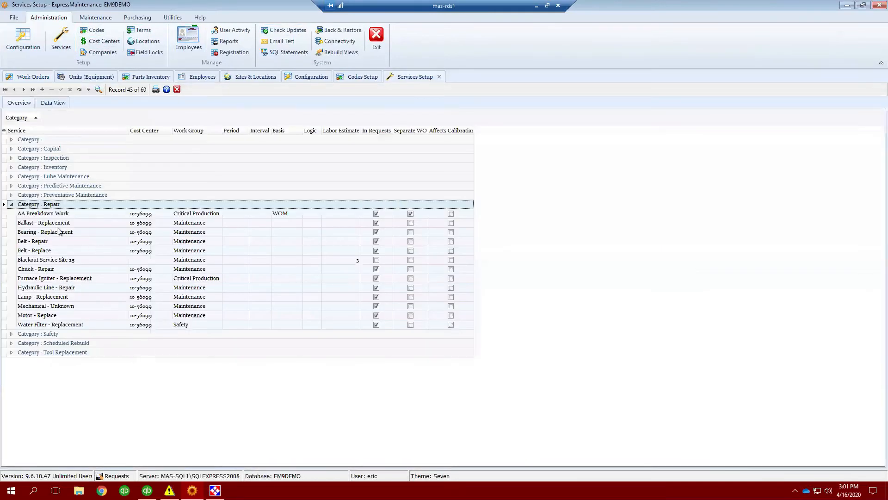
{"action": "left_click", "coordinate": [34, 242]}
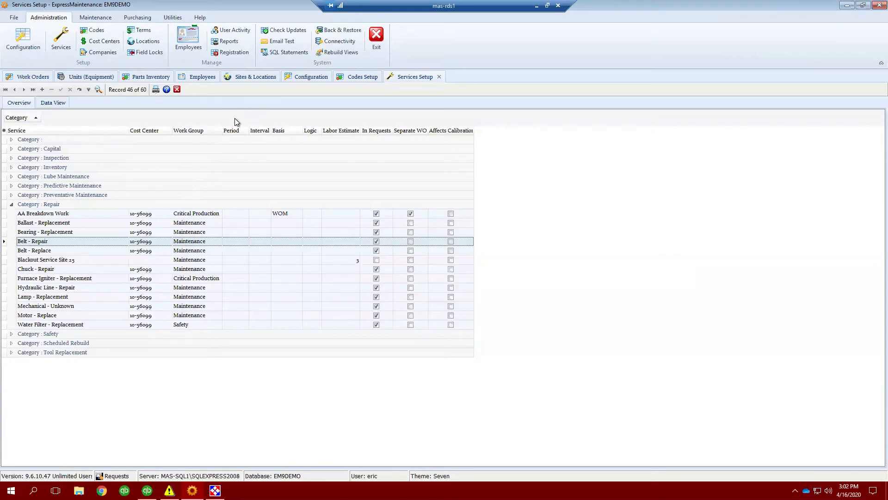
{"action": "left_click", "coordinate": [37, 76]}
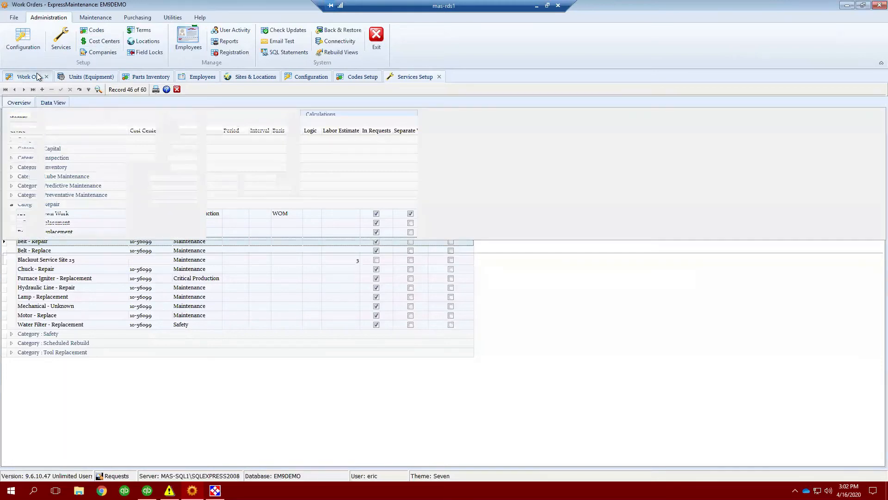
Step: Try AA Breakdown Work and Belt - Repair in turn as the service on the Air Compressor 02 work order
{"action": "left_click", "coordinate": [34, 279]}
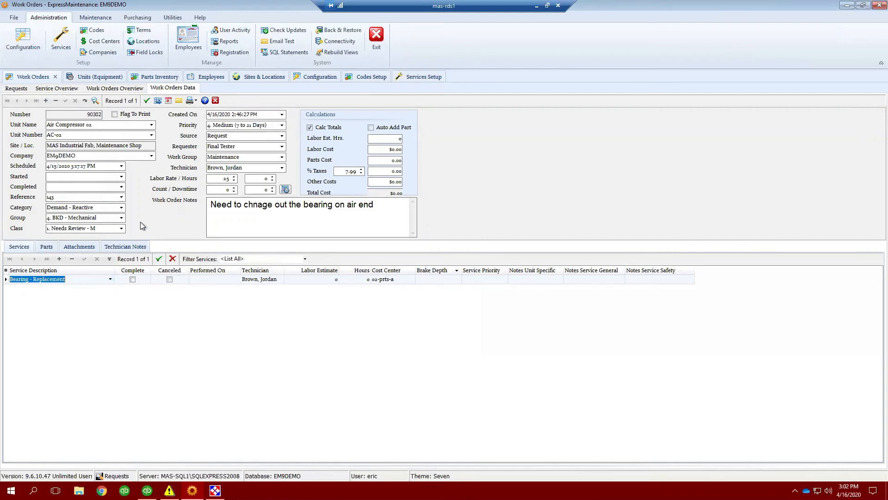
{"action": "left_click", "coordinate": [110, 279]}
{"action": "left_click", "coordinate": [42, 305]}
{"action": "left_click", "coordinate": [110, 279]}
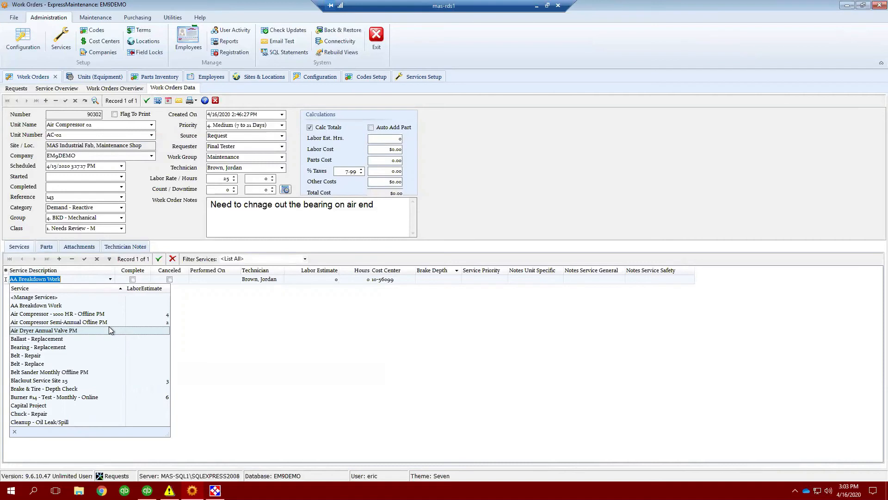
{"action": "left_click", "coordinate": [43, 355]}
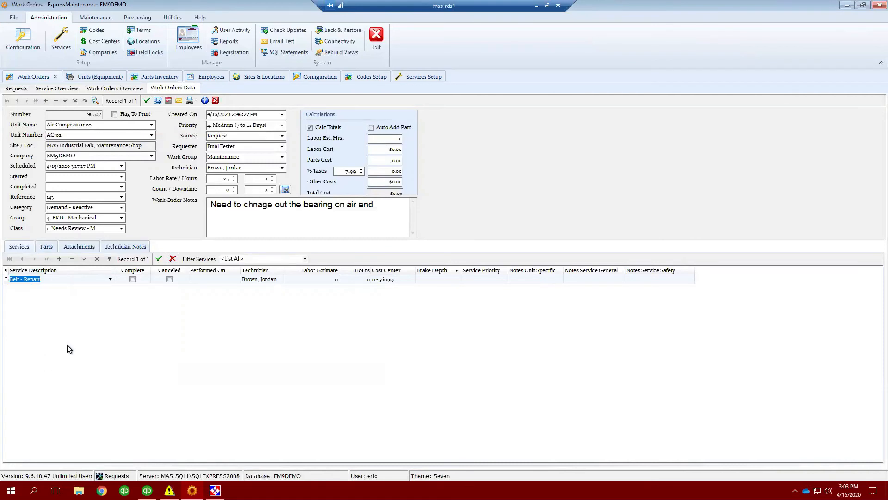
Step: Set the work order's service to Bearing - Replacement and try to return to the requests list
{"action": "left_click", "coordinate": [110, 279]}
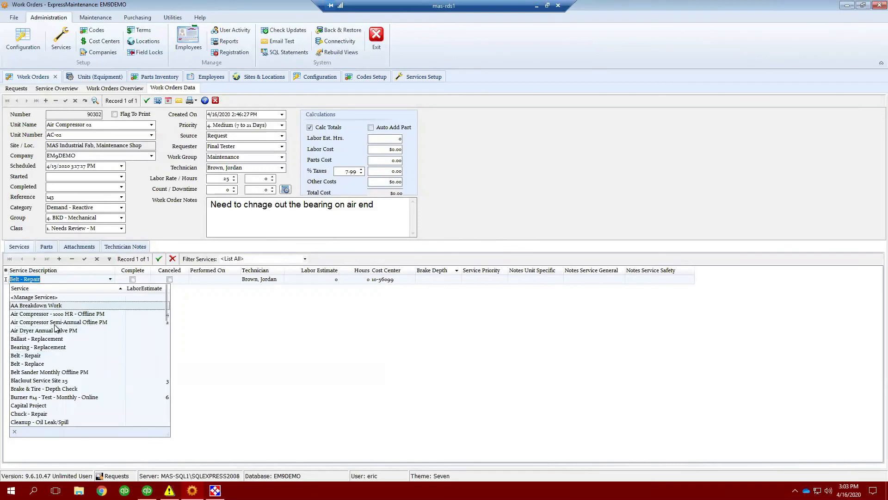
{"action": "left_click", "coordinate": [61, 348]}
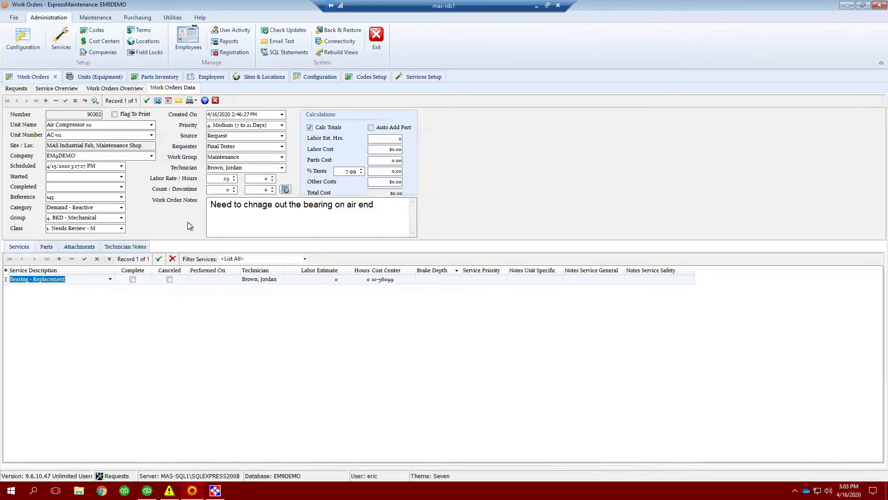
{"action": "left_click", "coordinate": [18, 89]}
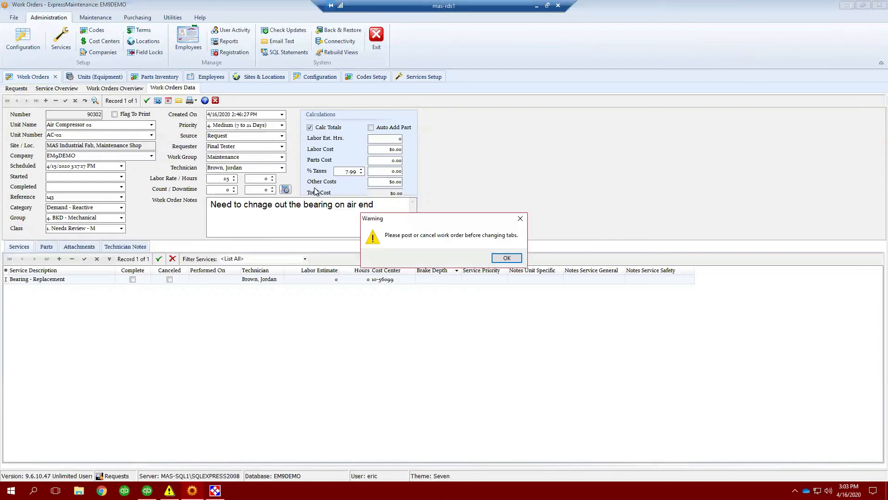
{"action": "left_click", "coordinate": [507, 257]}
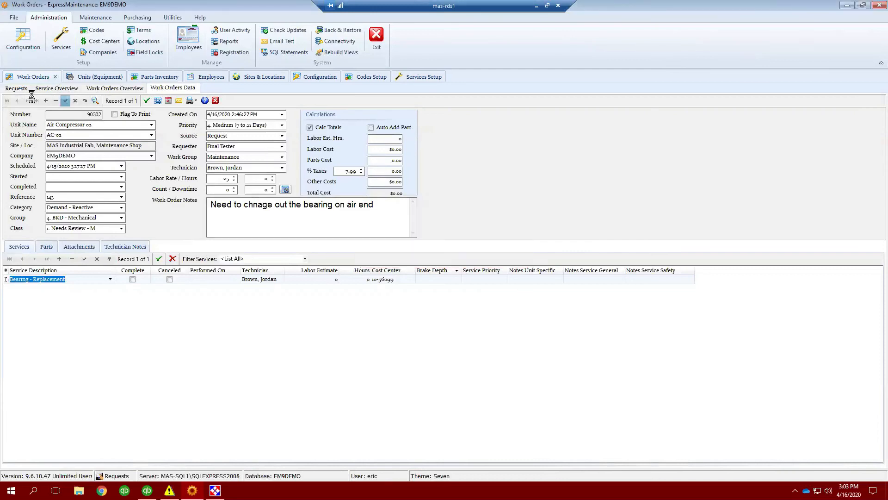
Step: Return to the requests list and compare the work order, assigned date and completed date columns for submitted and completed requests
{"action": "left_click", "coordinate": [14, 88]}
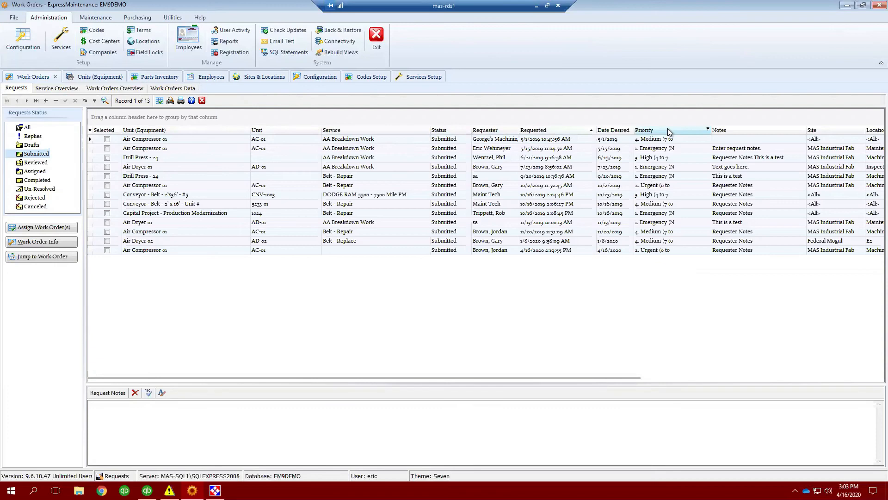
{"action": "left_click_drag", "start_coordinate": [637, 379], "coordinate": [870, 368]}
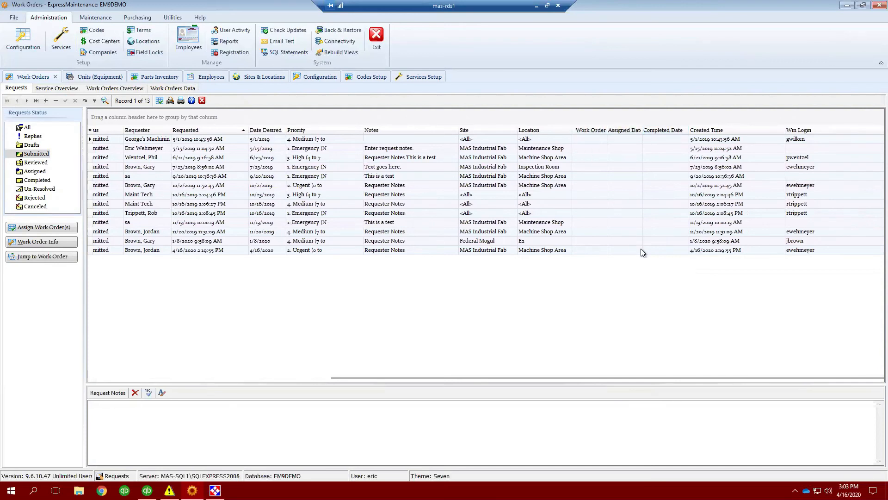
{"action": "left_click", "coordinate": [39, 155]}
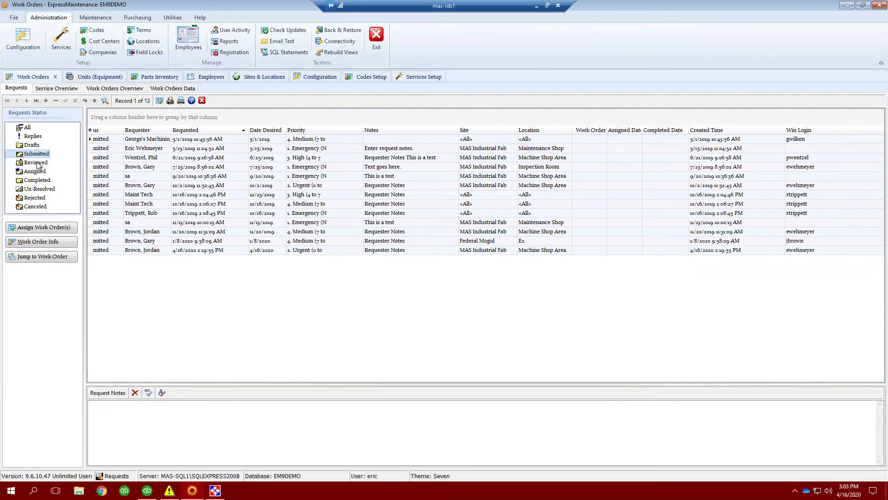
{"action": "left_click", "coordinate": [37, 180]}
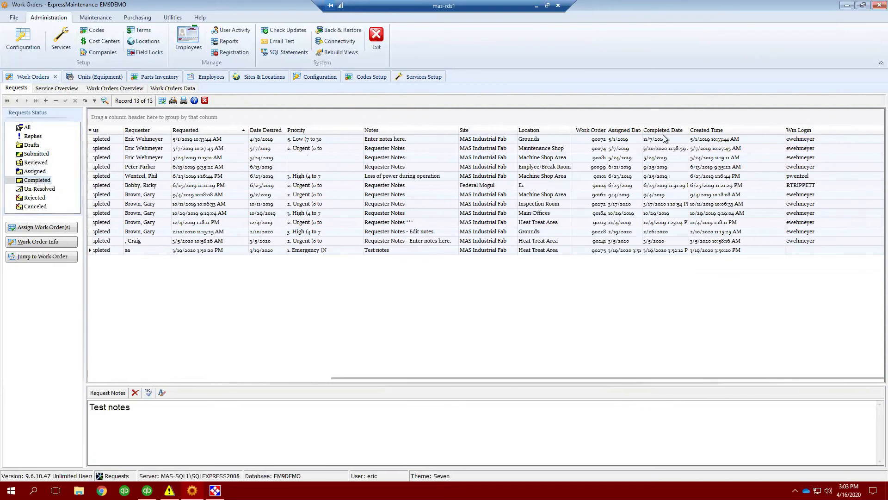
{"action": "left_click", "coordinate": [28, 154]}
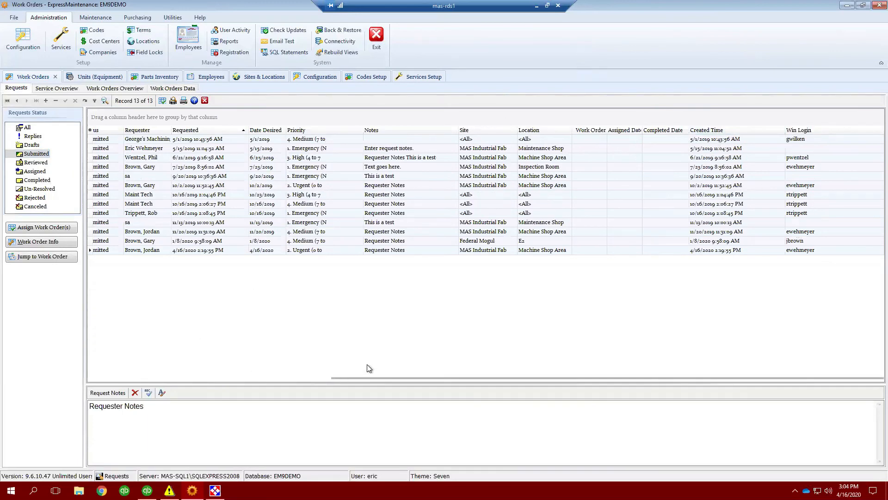
{"action": "left_click_drag", "start_coordinate": [367, 378], "coordinate": [93, 379]}
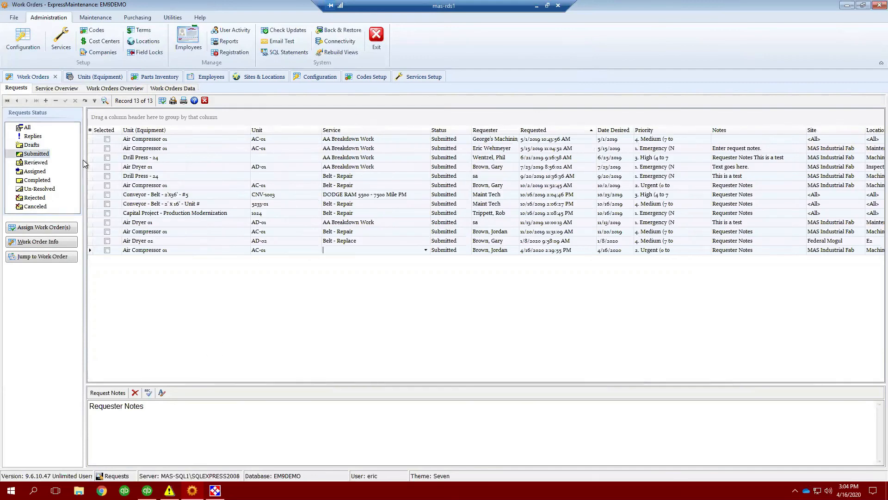
Step: Open the request notes of the submitted Drill Press - 24 request dated 6/21/2019 for editing
{"action": "left_click", "coordinate": [176, 140]}
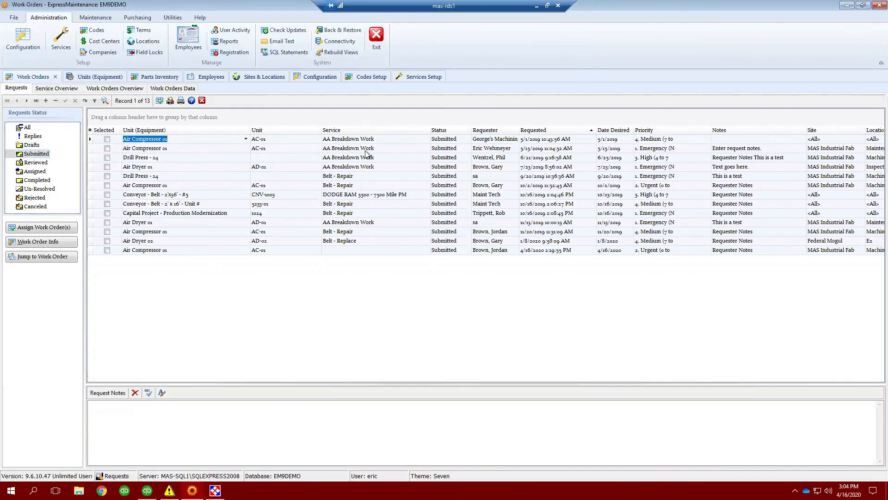
{"action": "left_click", "coordinate": [133, 160]}
{"action": "left_click", "coordinate": [206, 408]}
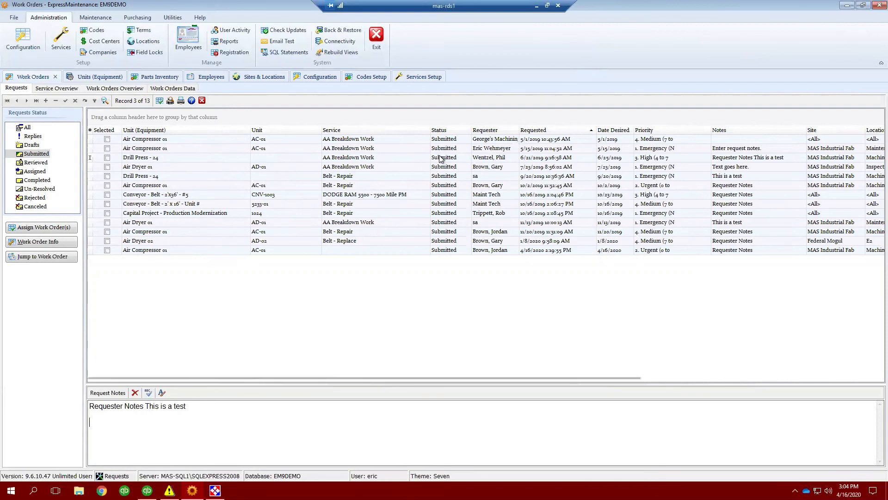
Step: Add a line to the notes of the 4/16/2020 Air Compressor 01 request saying to send a message to the requester, and save it
{"action": "left_click", "coordinate": [498, 251]}
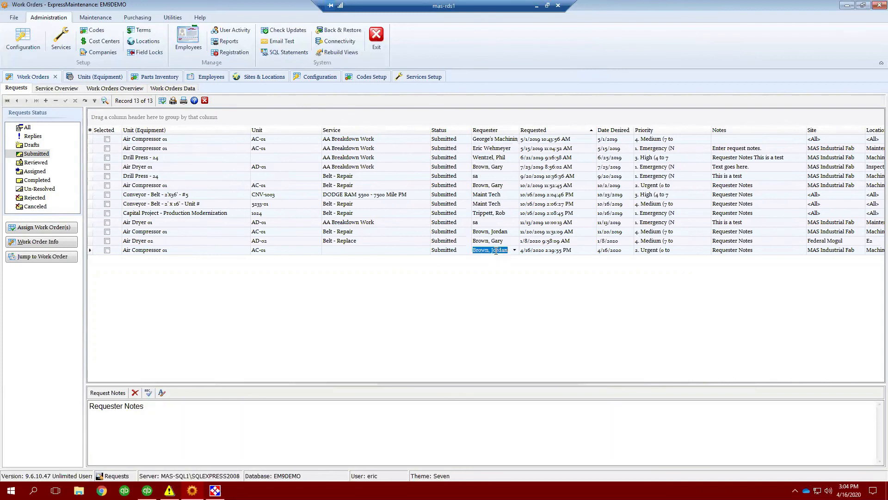
{"action": "left_click", "coordinate": [207, 413]}
{"action": "type", "text": "Send a"}
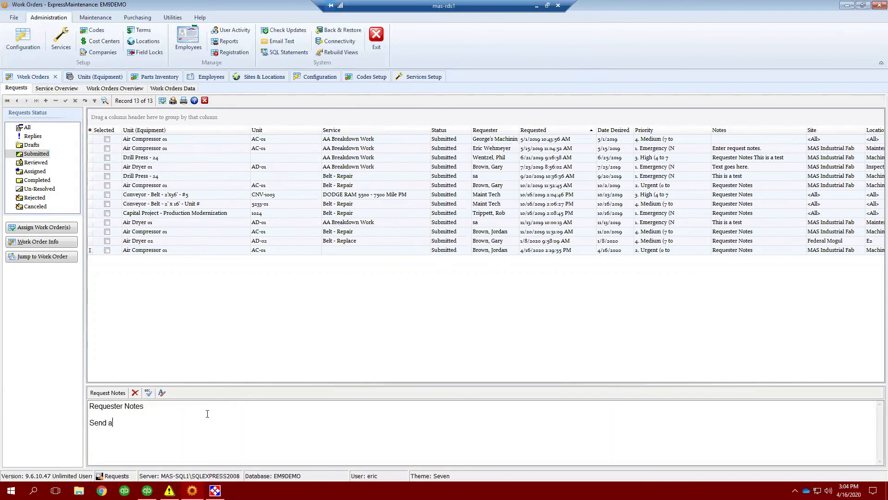
{"action": "type", "text": " message to Jordan"}
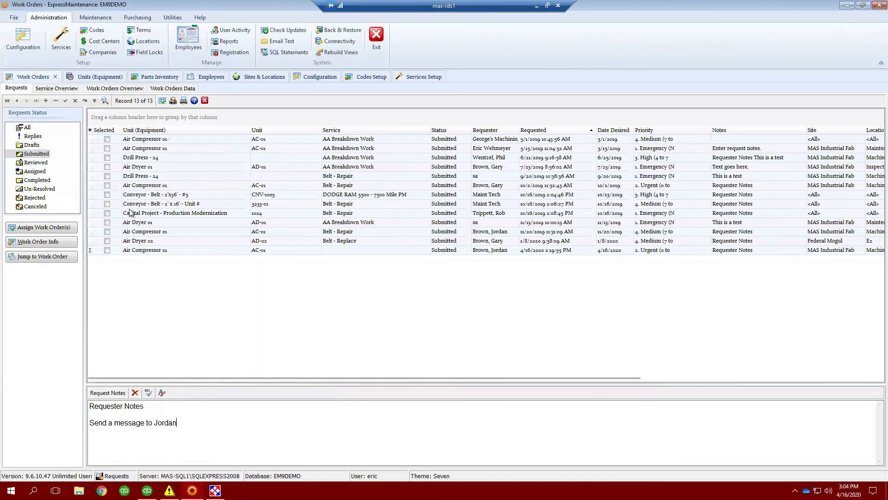
{"action": "double_click", "coordinate": [490, 250]}
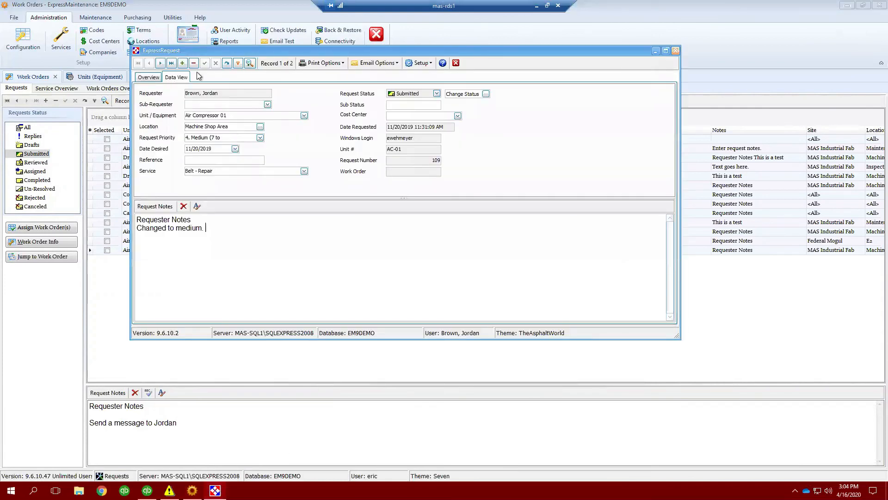
Step: Check in ExpressRequest that the new note appears on the 4/16/2020 Air Compressor 01 request, and return to the requests list in ExpressMaintenance
{"action": "left_click", "coordinate": [148, 77]}
{"action": "double_click", "coordinate": [237, 125]}
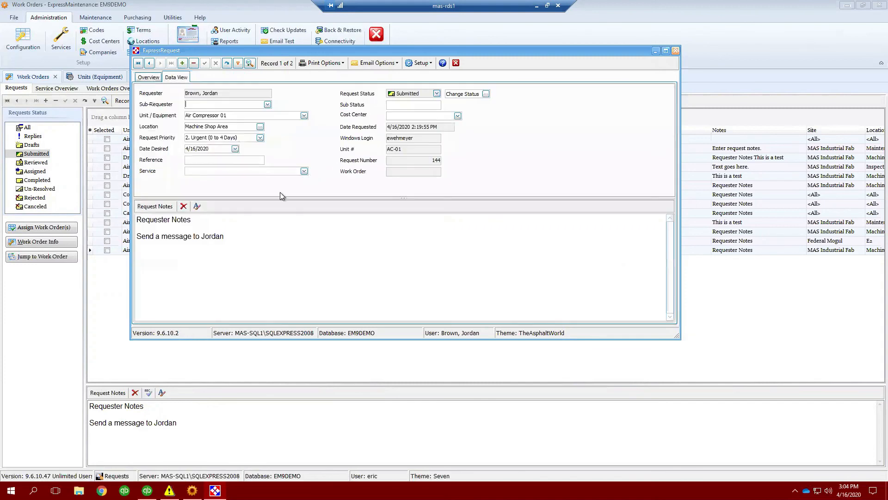
{"action": "left_click", "coordinate": [248, 239]}
{"action": "left_click_drag", "start_coordinate": [248, 239], "coordinate": [122, 238]}
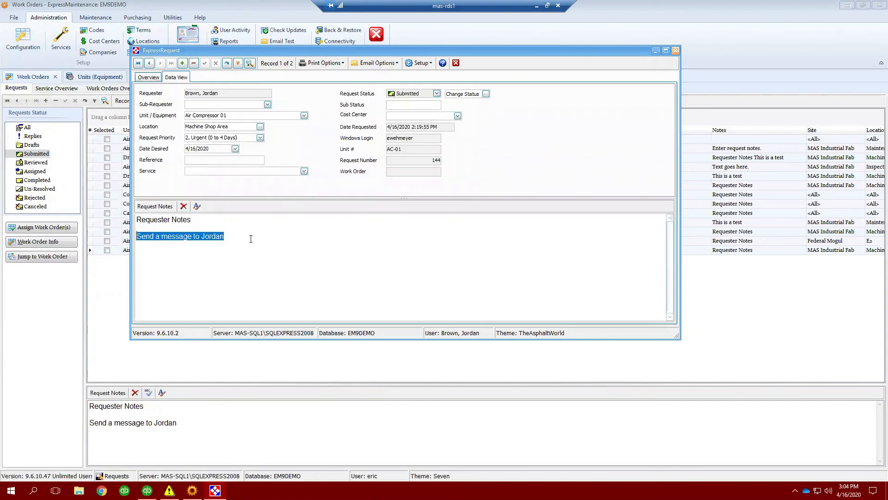
{"action": "left_click", "coordinate": [250, 239]}
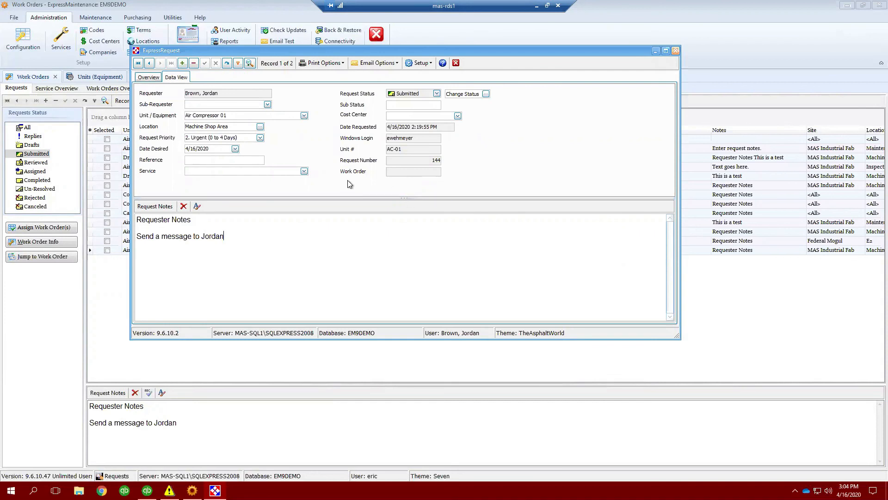
{"action": "left_click", "coordinate": [655, 51]}
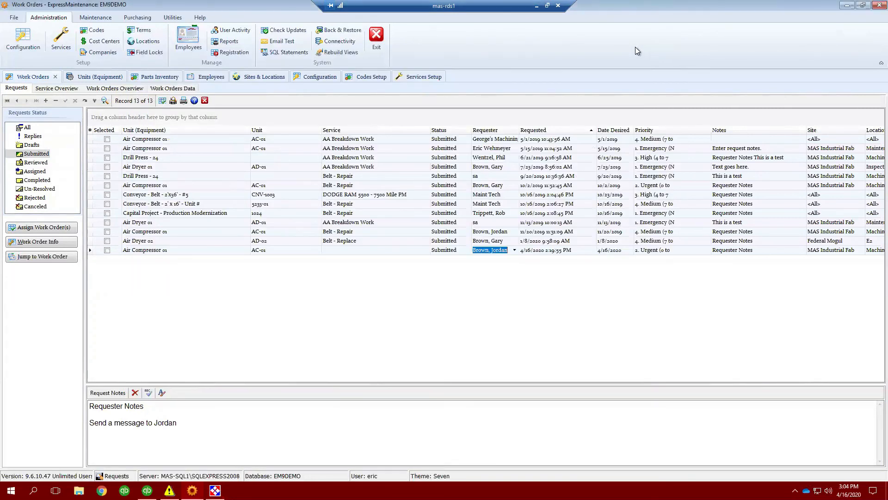